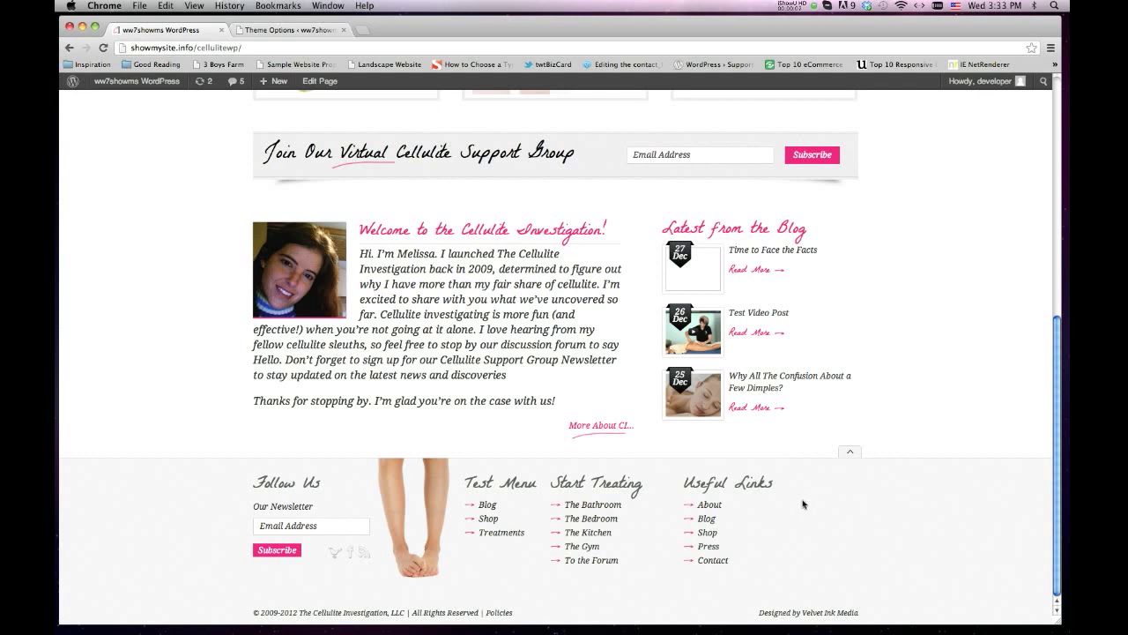
Compare the live site's footer menus with the Shop Menu in the admin menu editor
left_click(287, 31)
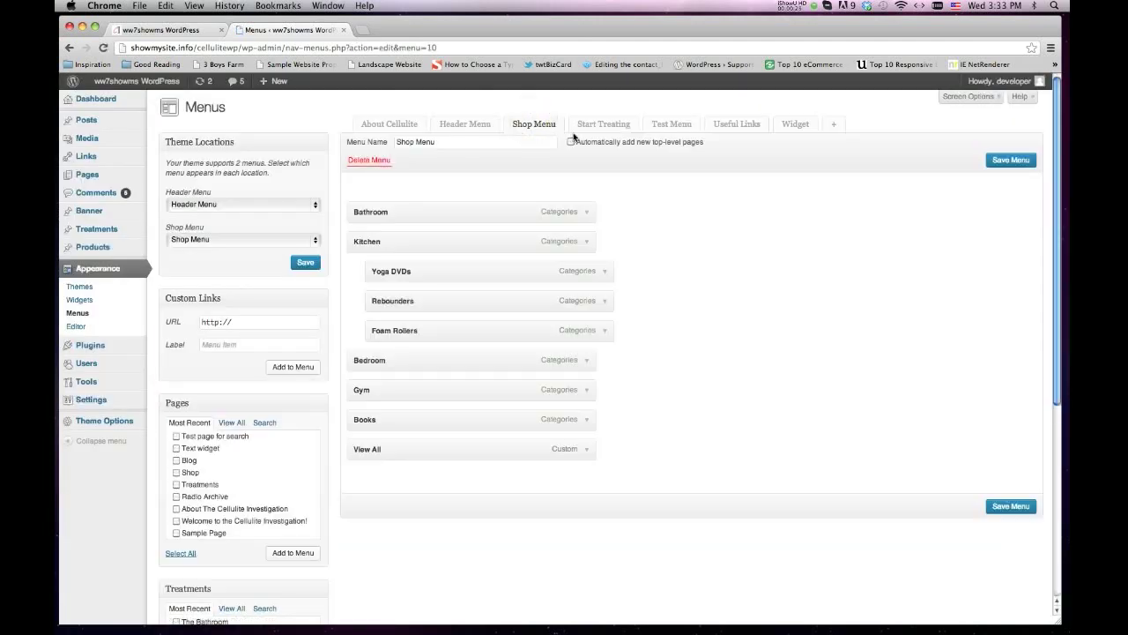
left_click(190, 31)
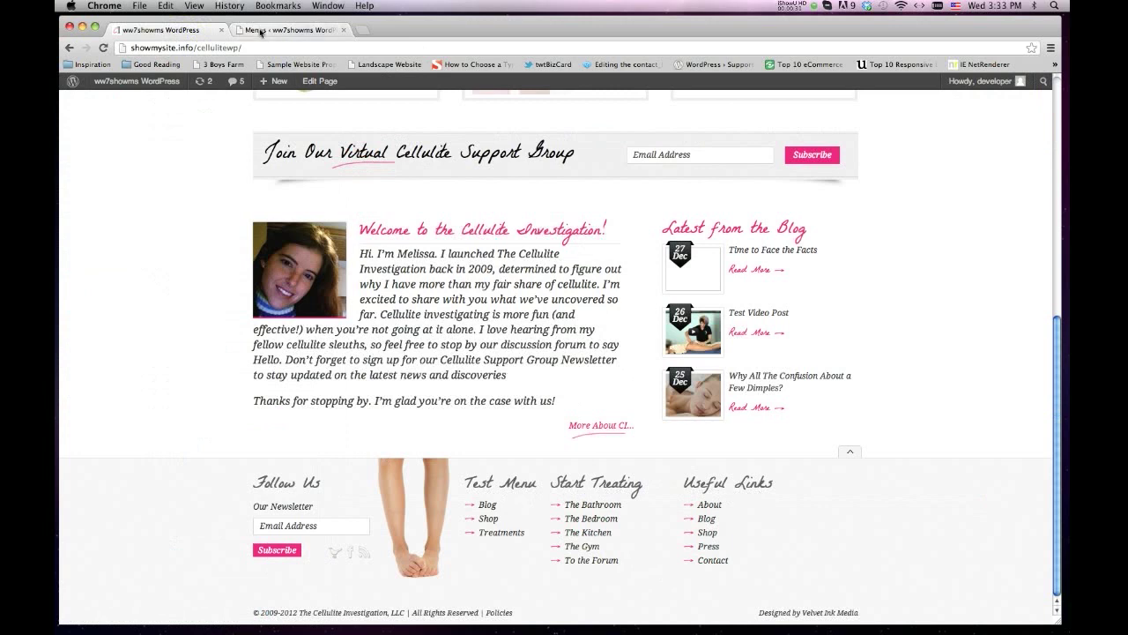
left_click(264, 30)
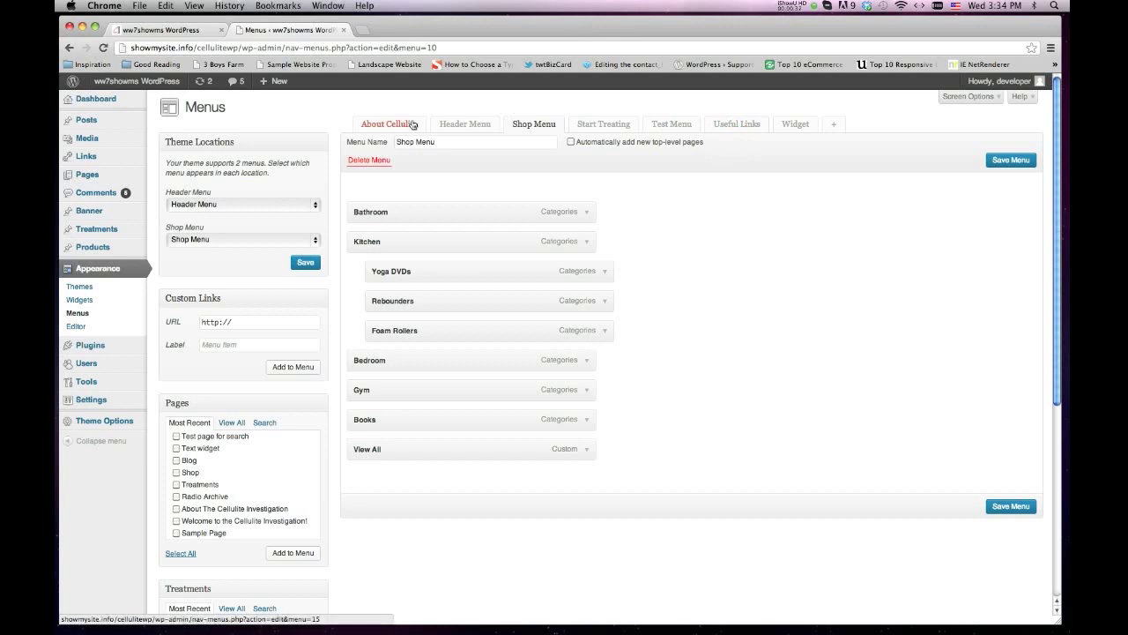
Create a new custom menu named 'Testing'
left_click(833, 126)
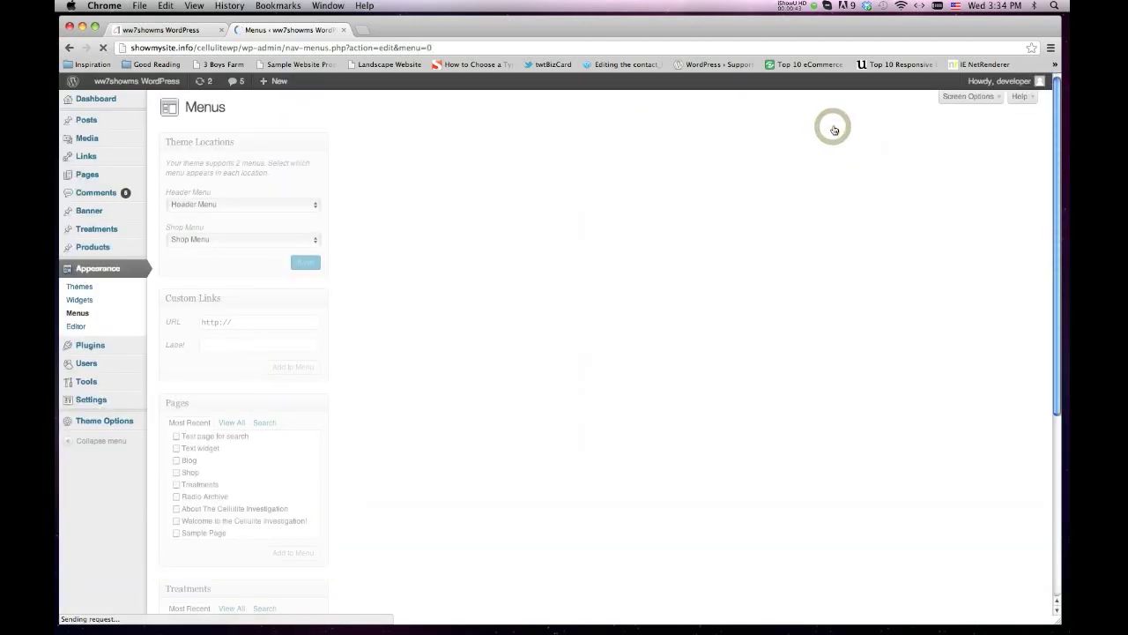
left_click(455, 143)
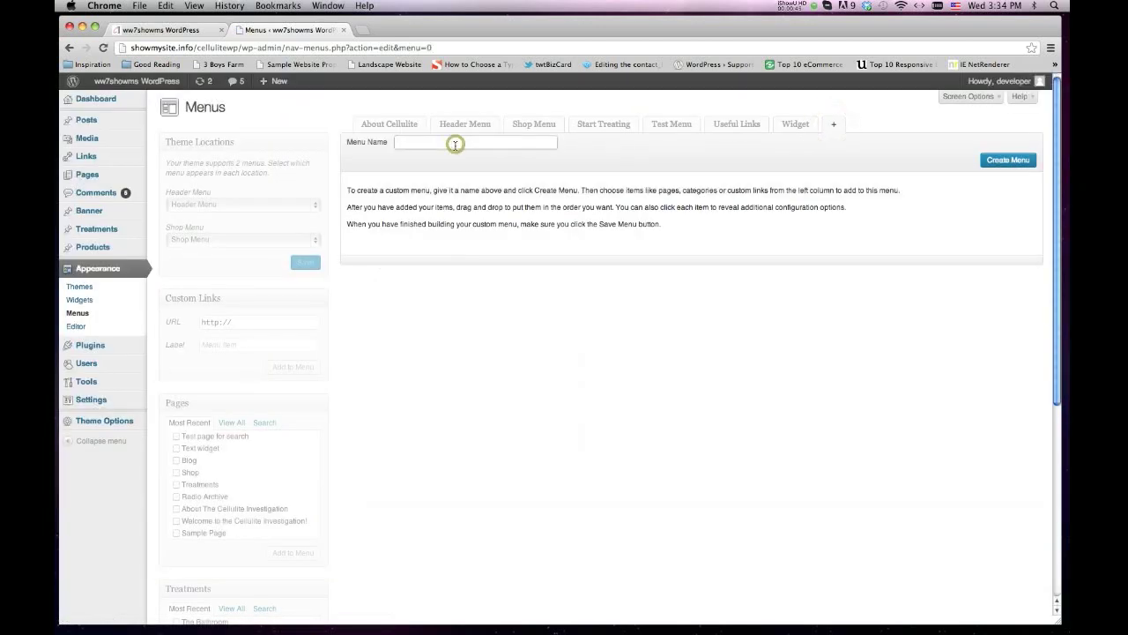
type("Testing")
left_click(1002, 162)
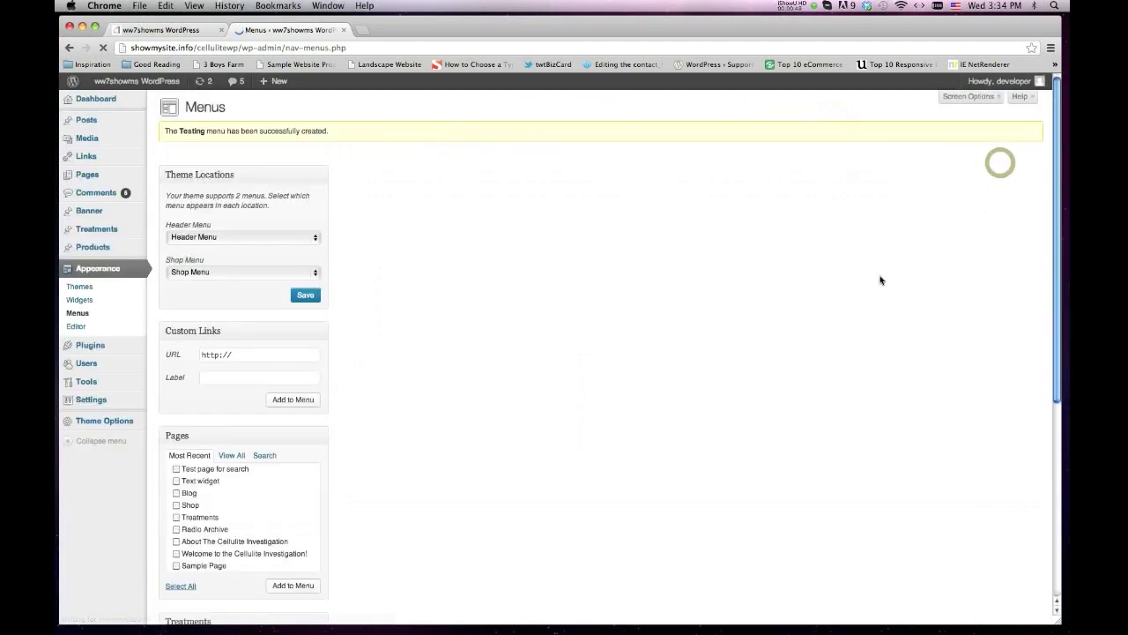
Add the Shop, Treatments and Radio Archive pages to the Testing menu and save it
scroll(174, 450, "down", 3)
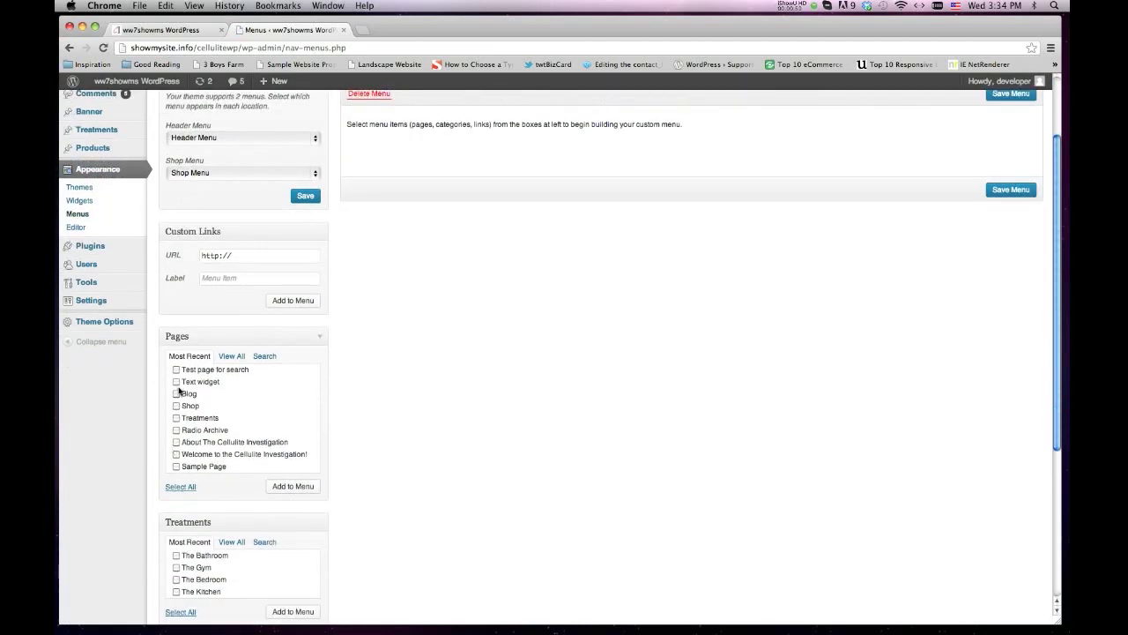
left_click(177, 405)
left_click(177, 418)
left_click(177, 429)
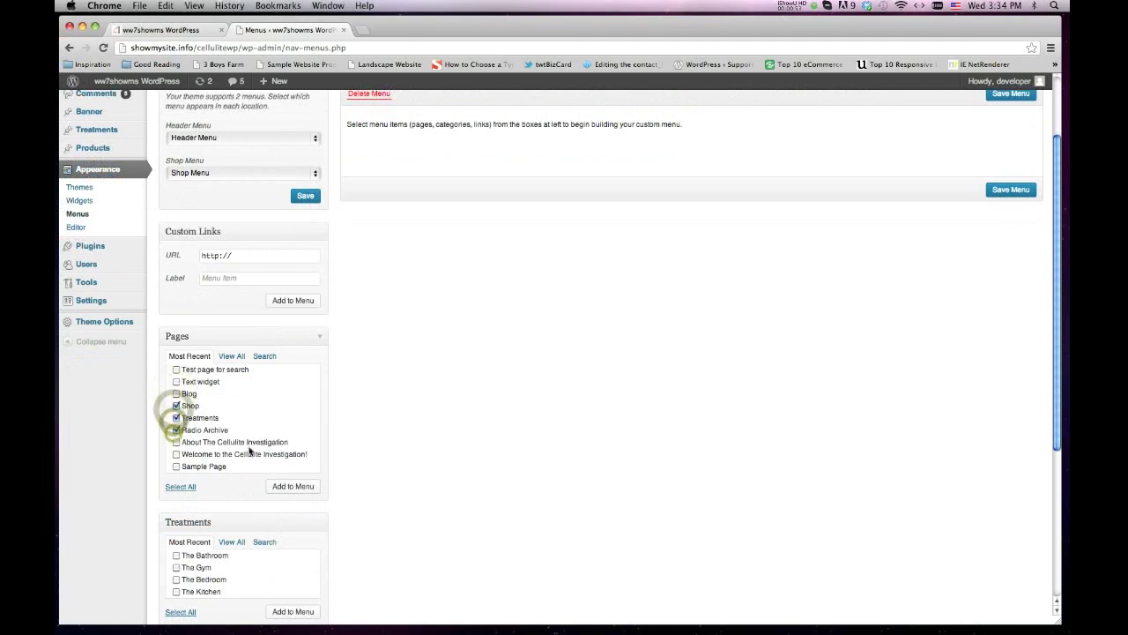
scroll(216, 453, "down", 2)
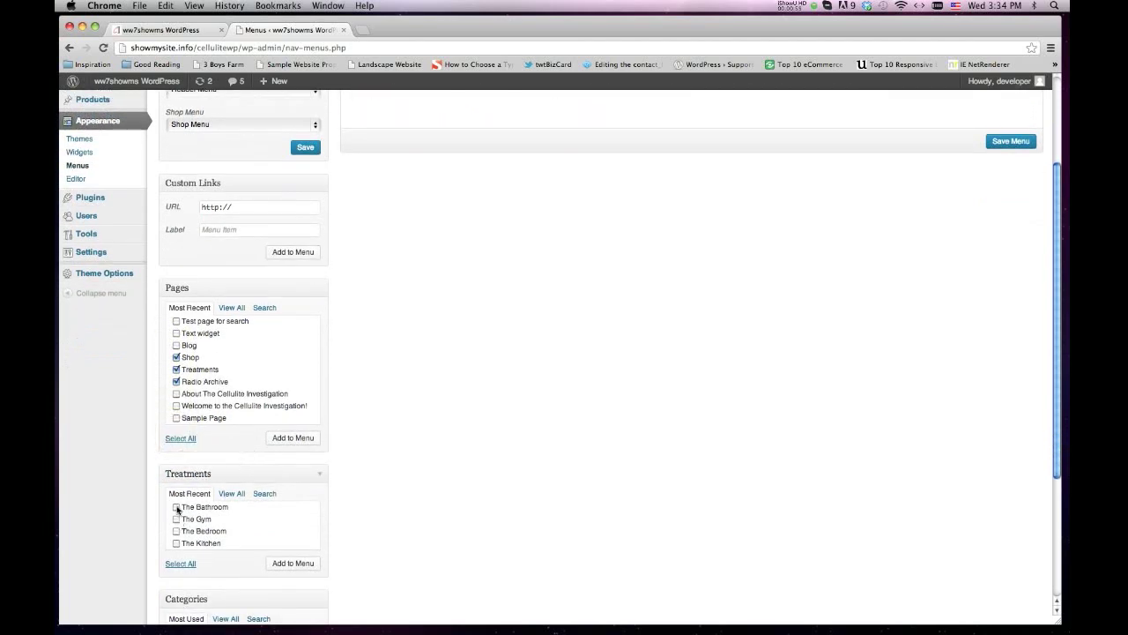
scroll(200, 514, "down", 5)
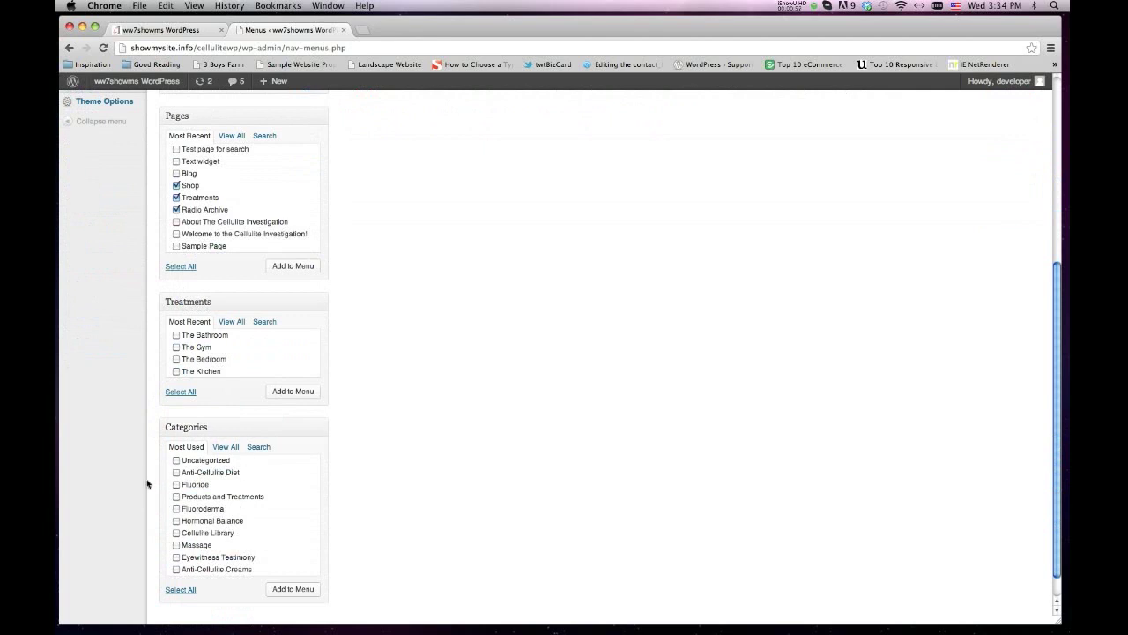
scroll(211, 529, "up", 9)
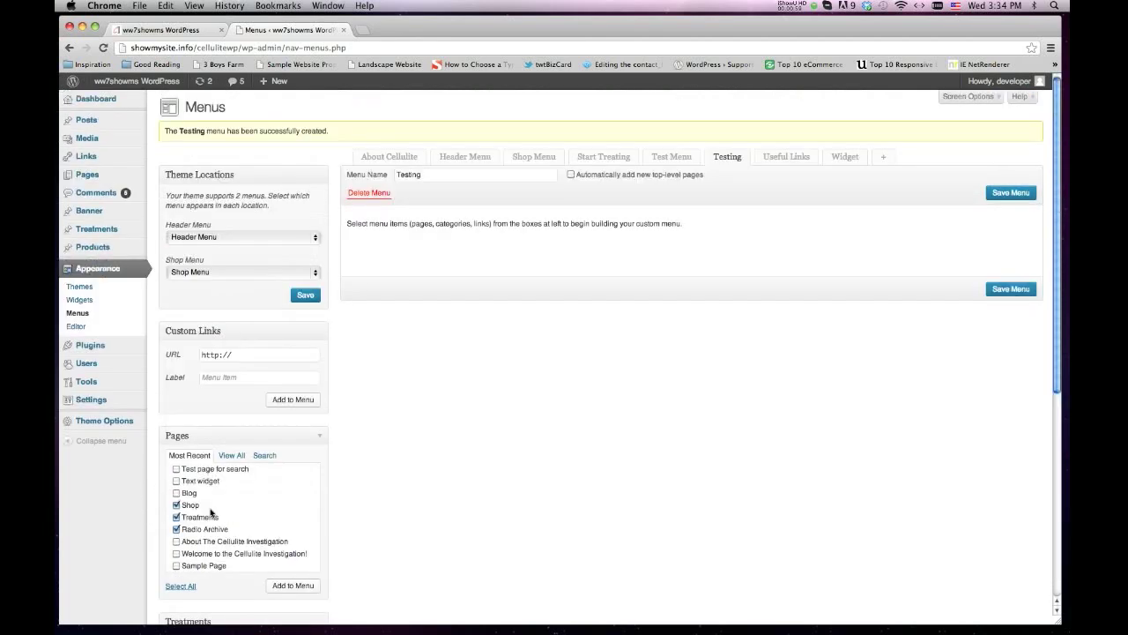
left_click(296, 583)
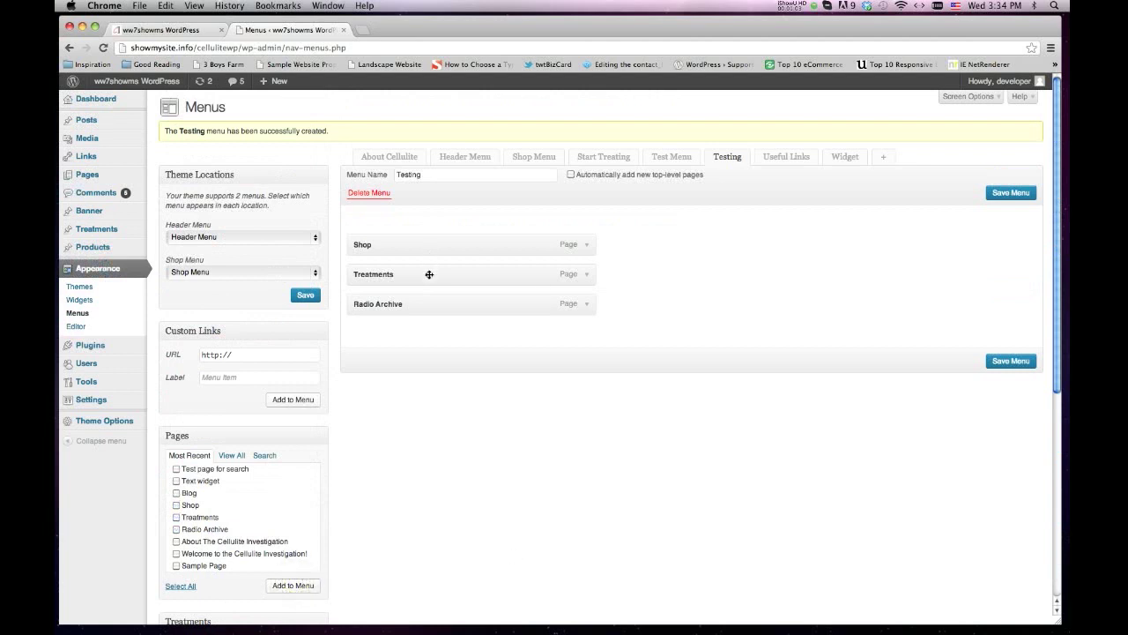
left_click(1000, 193)
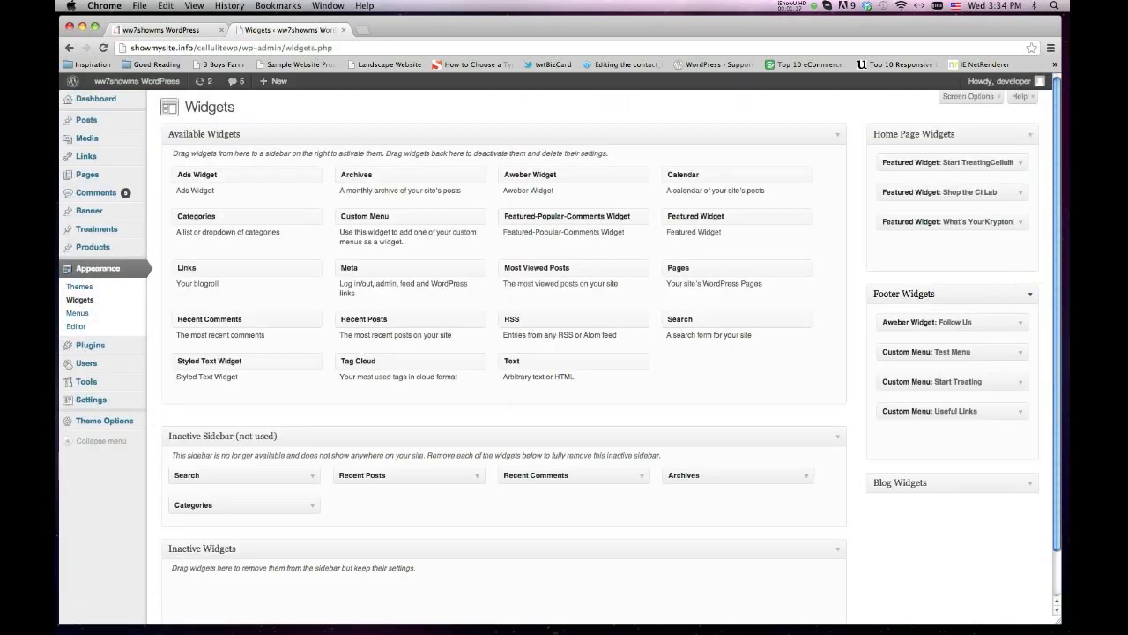
Retitle the footer's Test Menu widget 'Testing', assign it the Testing menu, save, and view the live site
left_click(1021, 352)
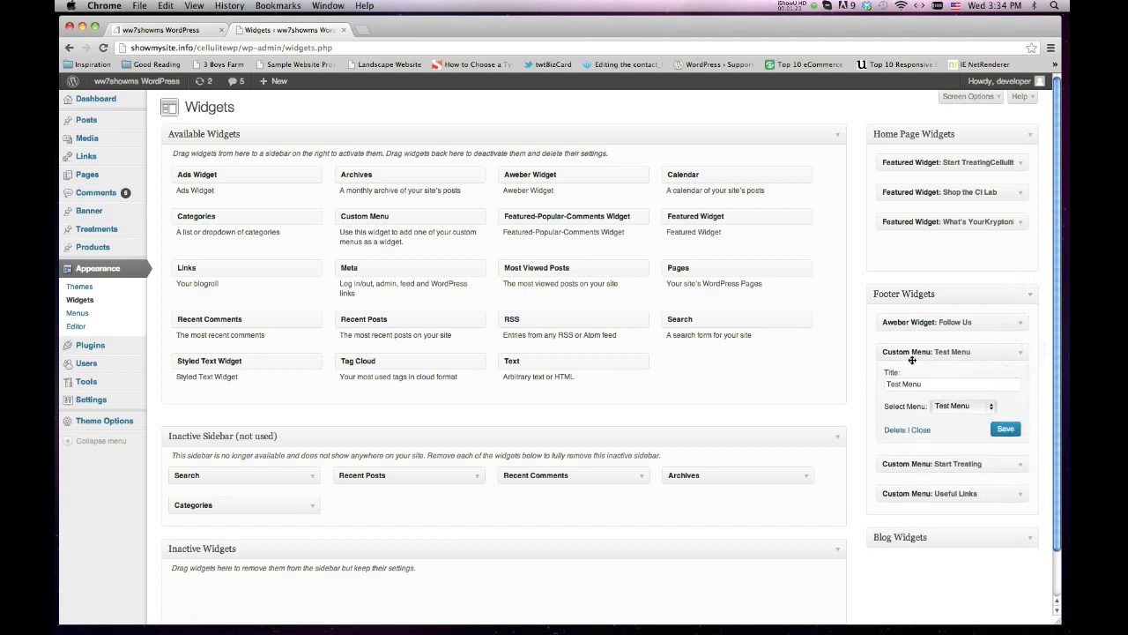
triple_click(928, 385)
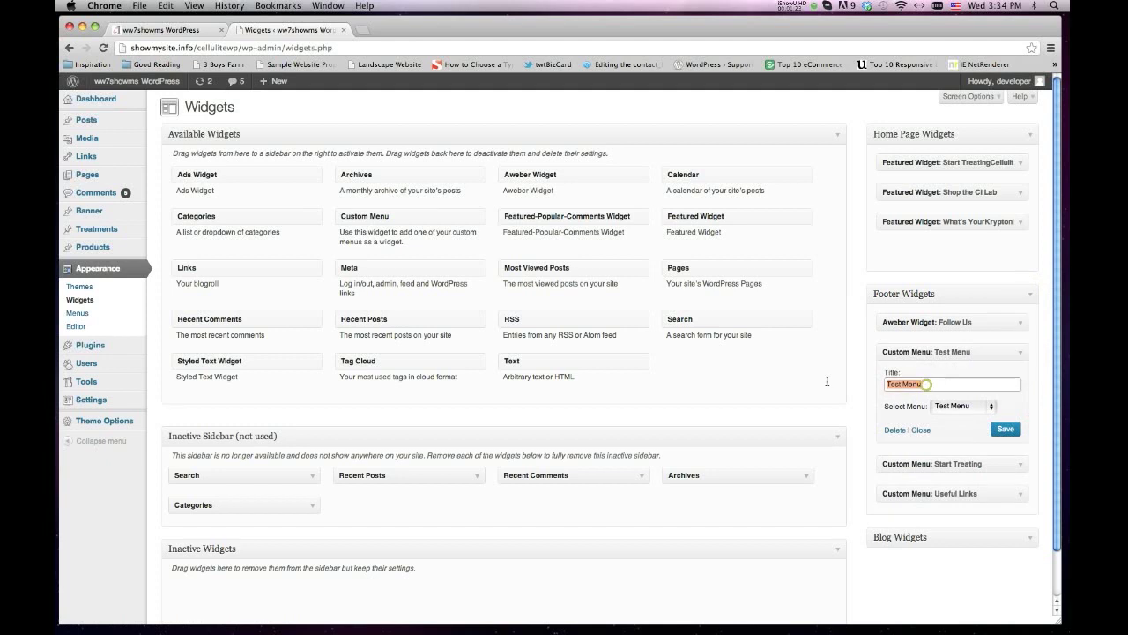
type("Te")
left_click(986, 407)
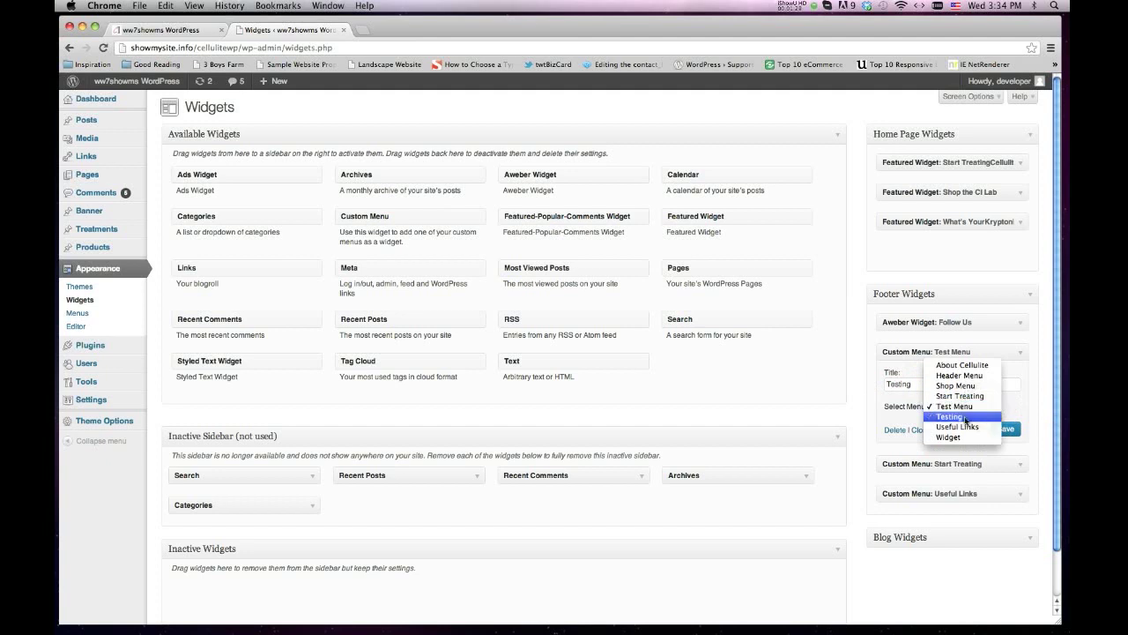
left_click(952, 416)
left_click(1006, 428)
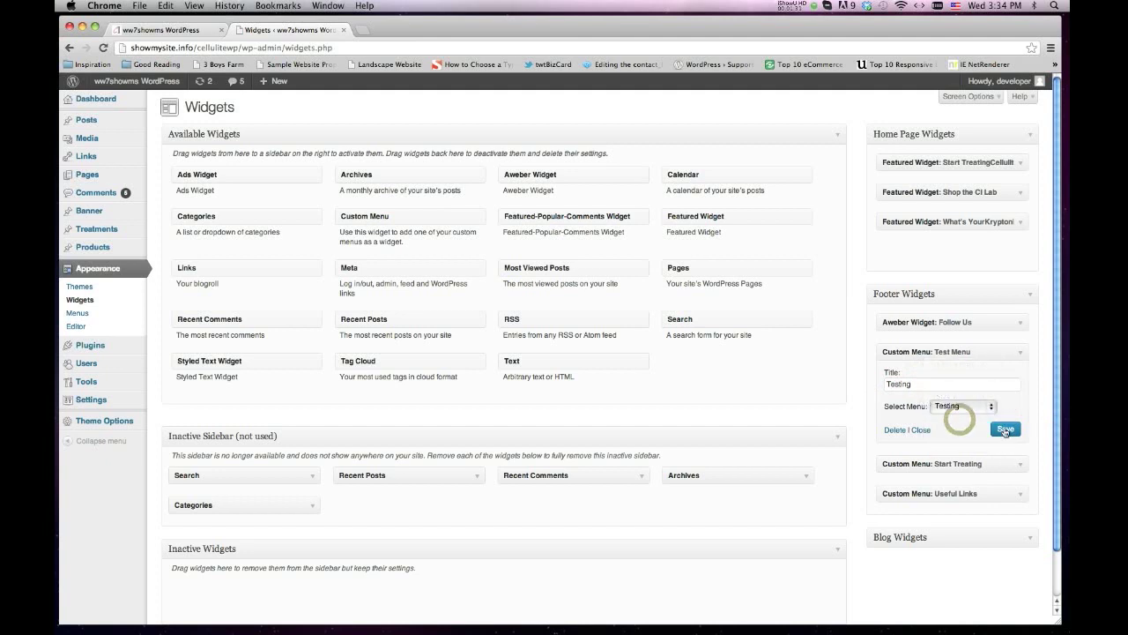
left_click(161, 29)
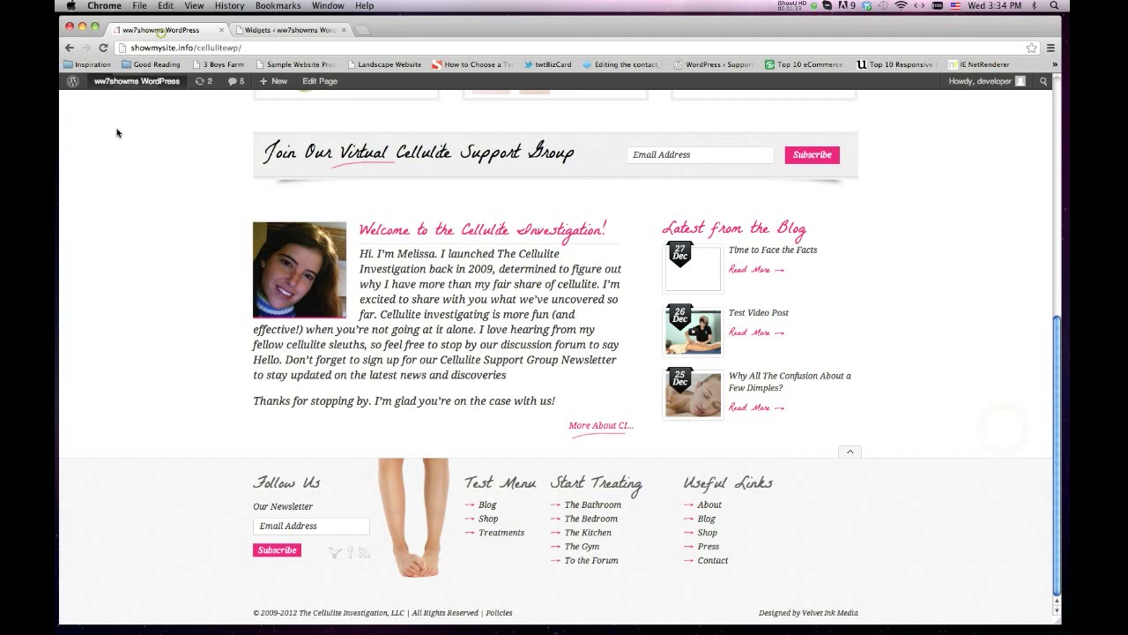
Reload the live site, then drag the Testing menu widget below Start Treating in the footer
left_click(104, 48)
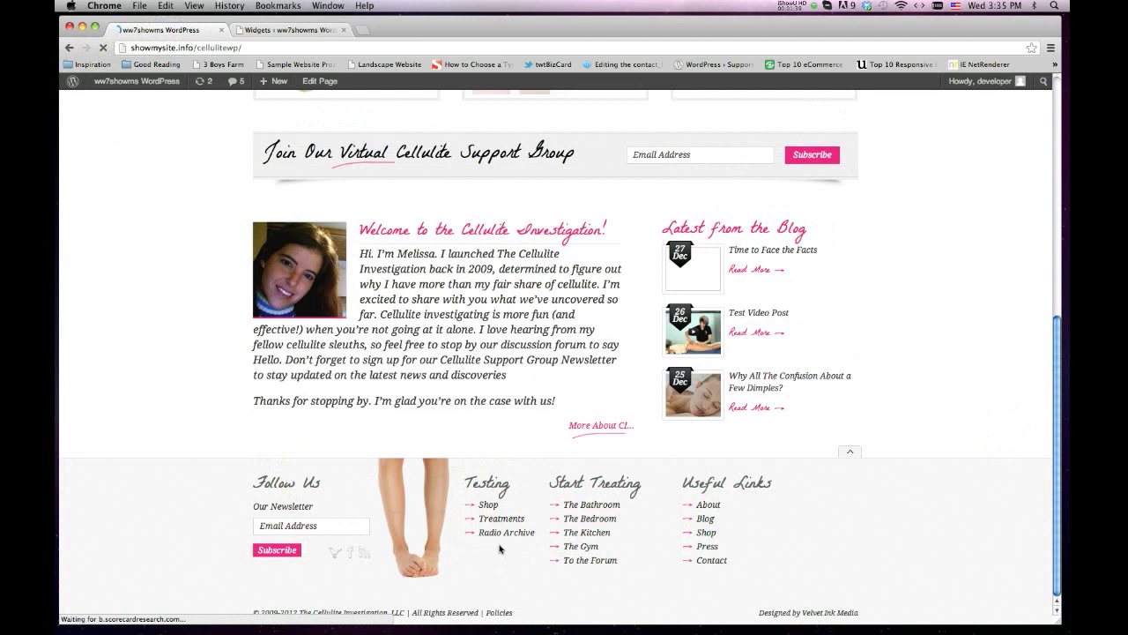
left_click(255, 30)
left_click(1015, 352)
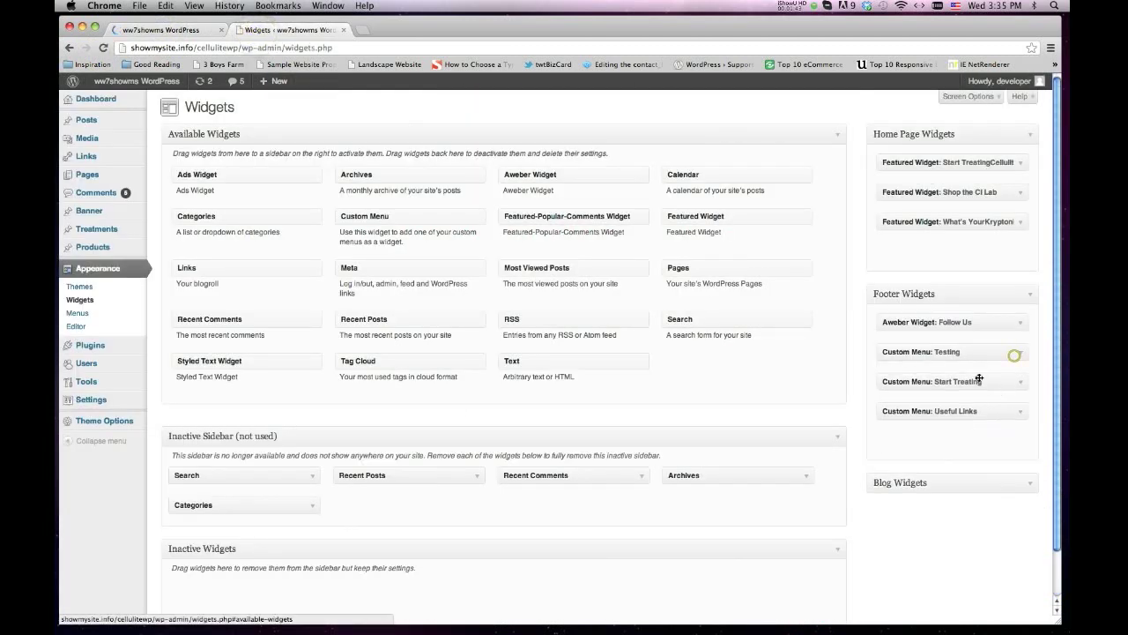
left_click_drag(937, 357, 934, 388)
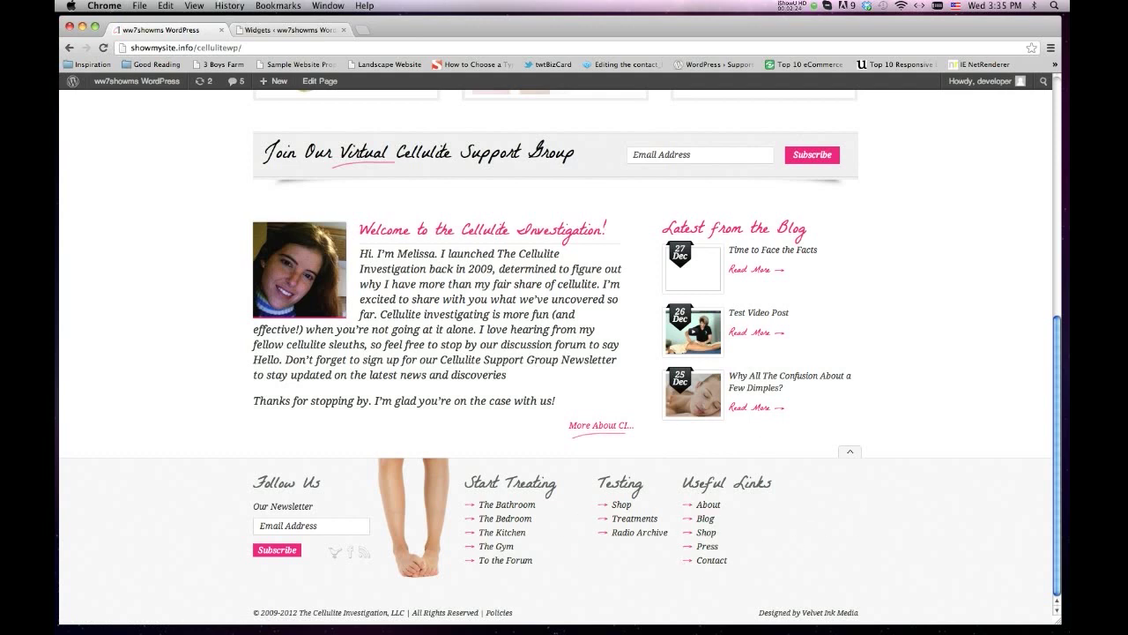
left_click(245, 29)
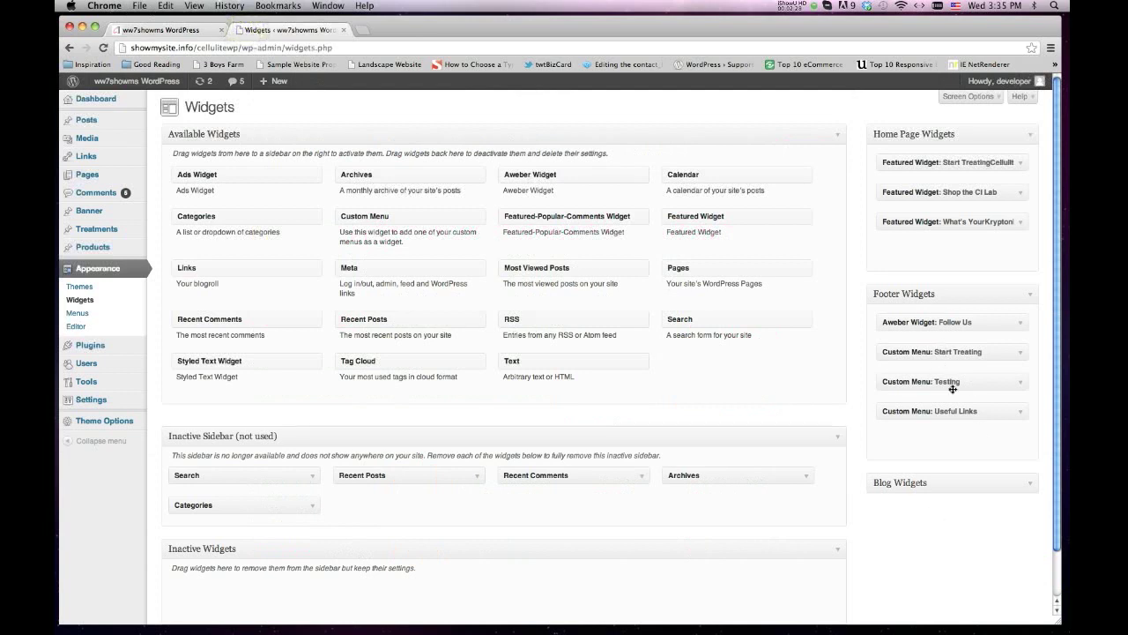
Delete the Custom Menu: Testing widget from Footer Widgets
left_click(1021, 386)
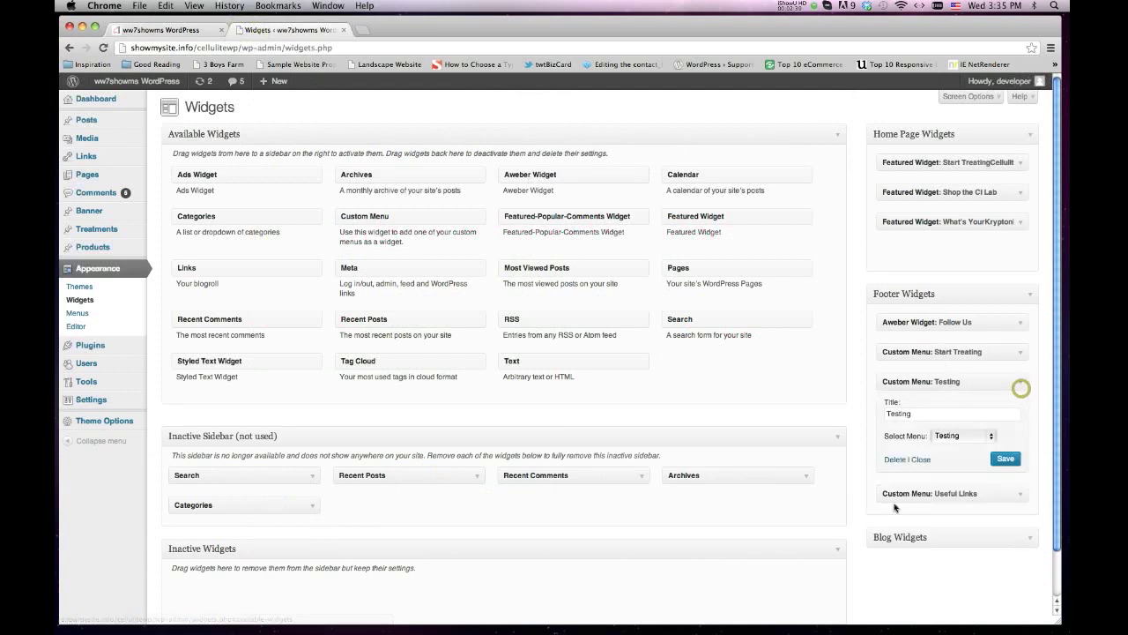
left_click(895, 461)
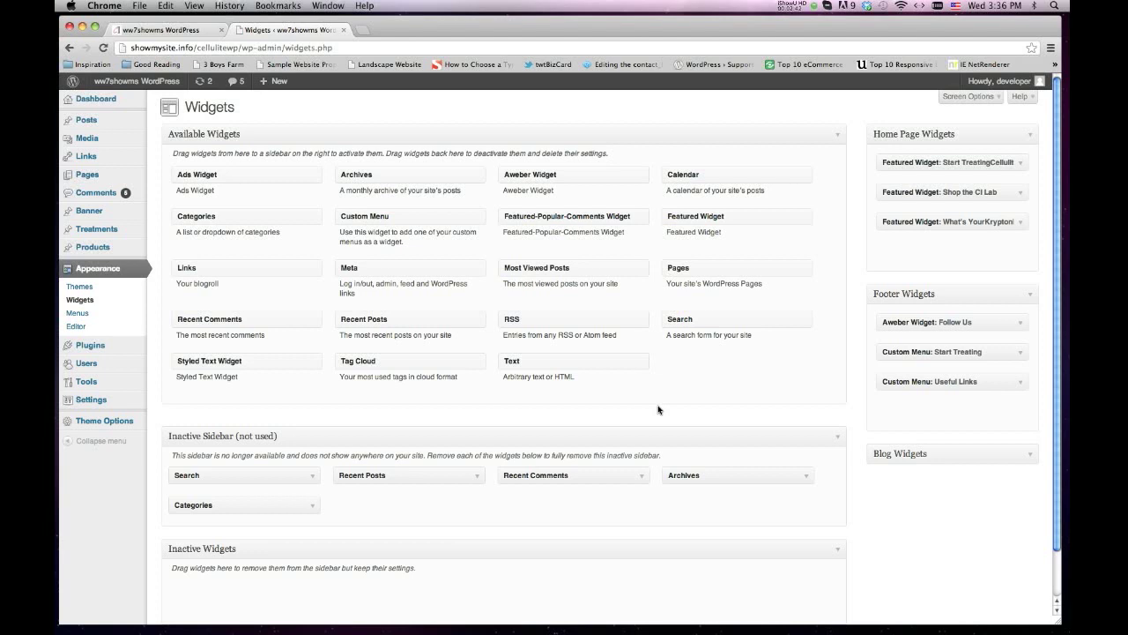
Add a Categories widget titled 'Blog Categories' to Footer Widgets, save, and reload the live site
left_click_drag(216, 217, 915, 432)
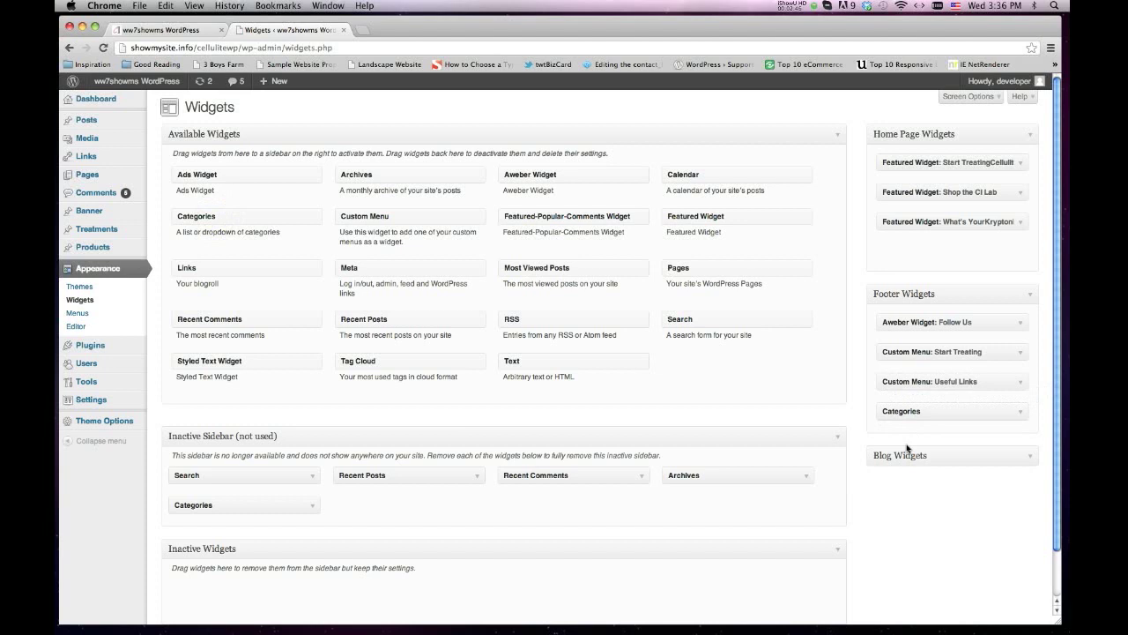
left_click(889, 443)
type("Blog Categories")
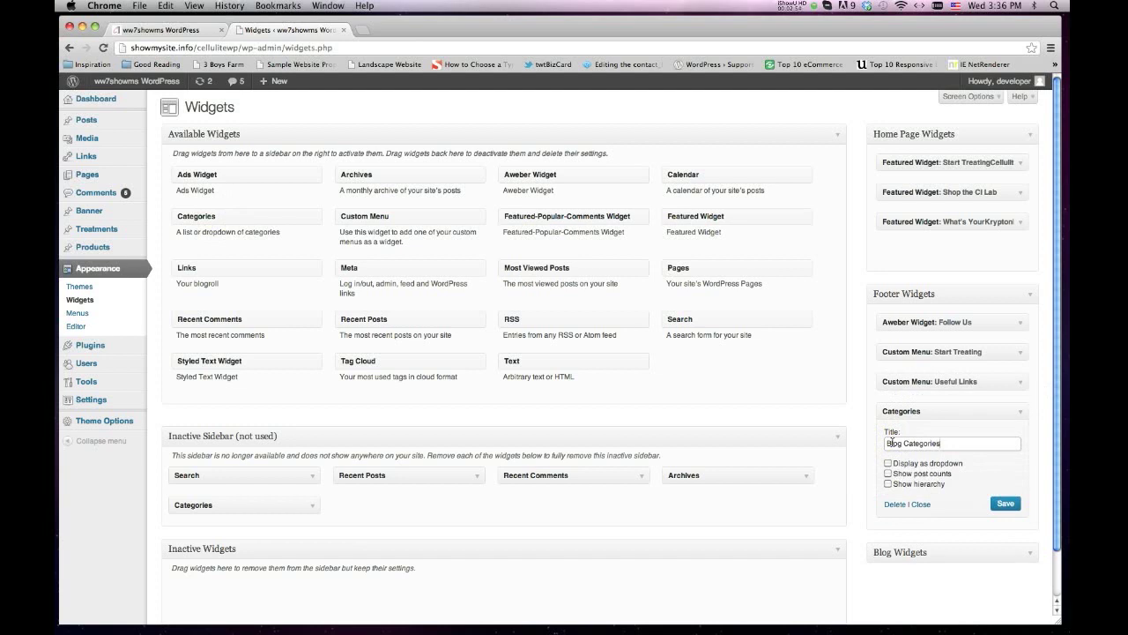
left_click(1000, 503)
left_click(158, 33)
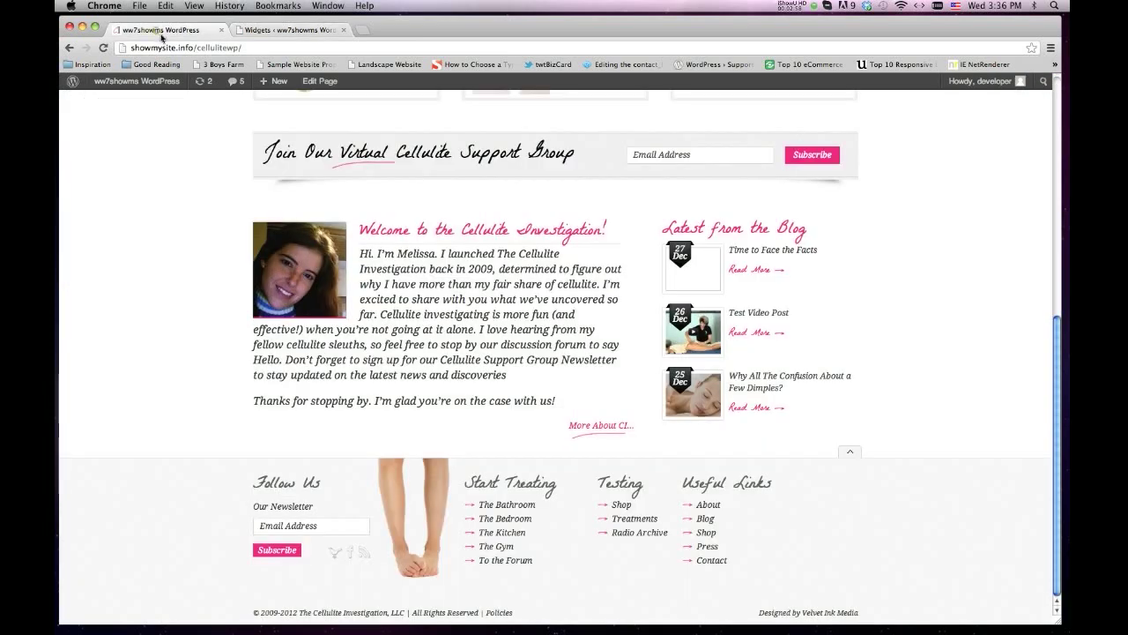
left_click(103, 48)
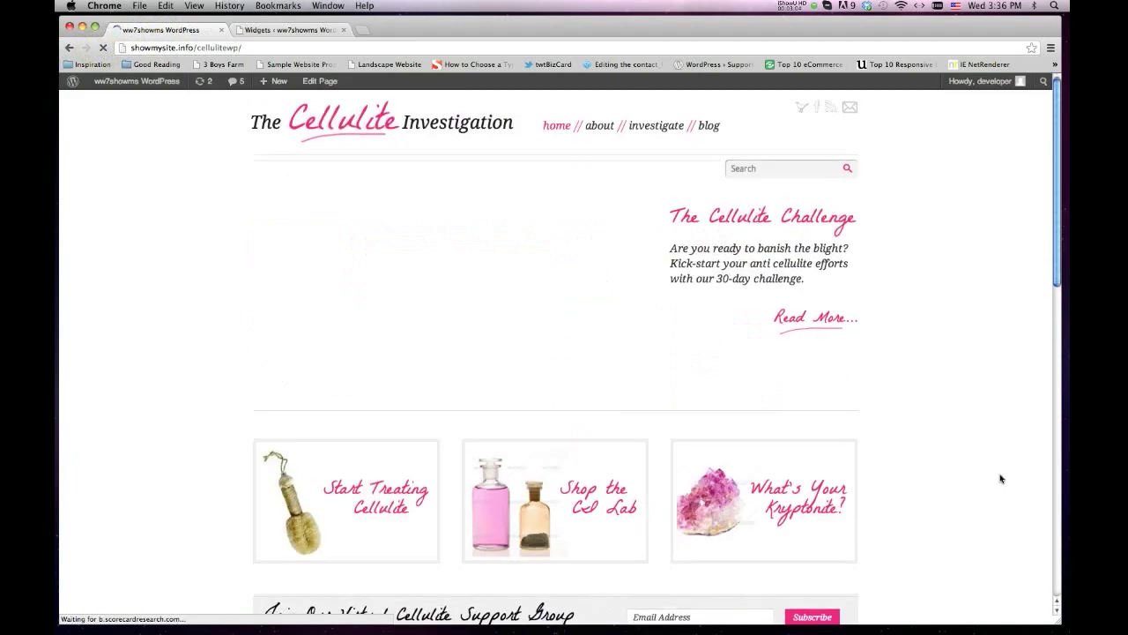
Switch on Display as dropdown for the Blog Categories widget, save, and reload the live site
scroll(1001, 477, "down", 15)
scroll(1000, 478, "down", 5)
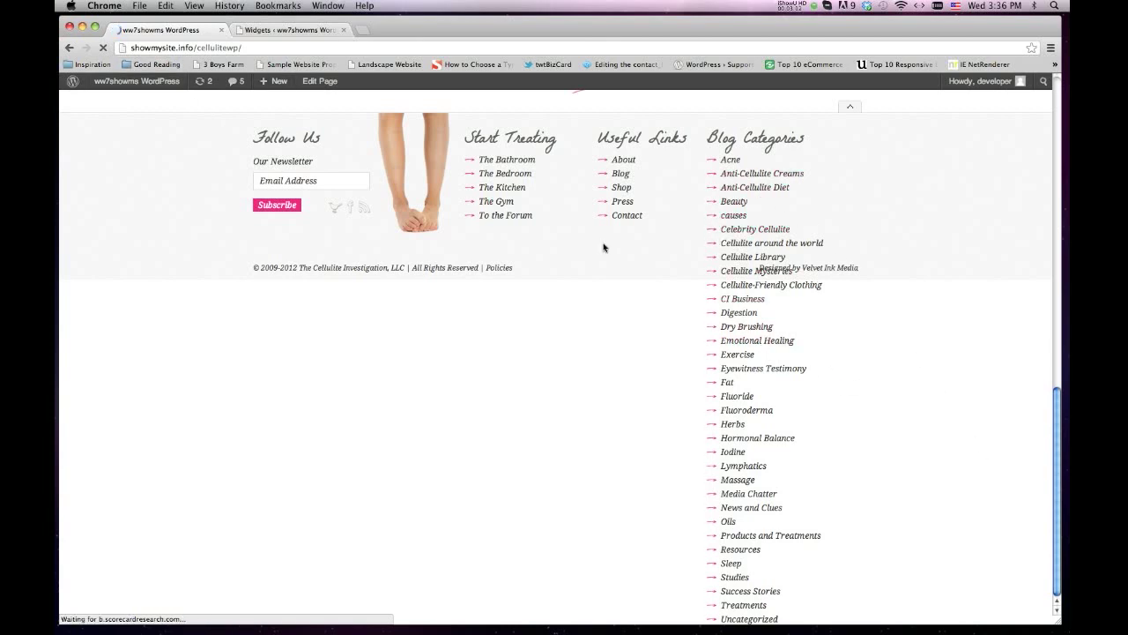
left_click(280, 30)
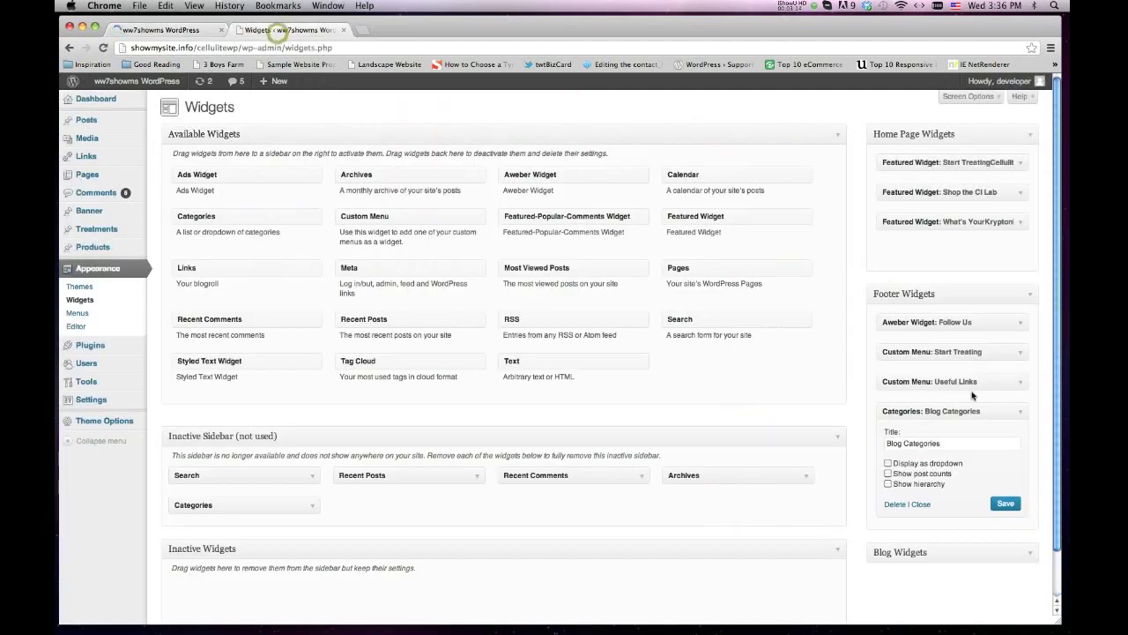
left_click(888, 463)
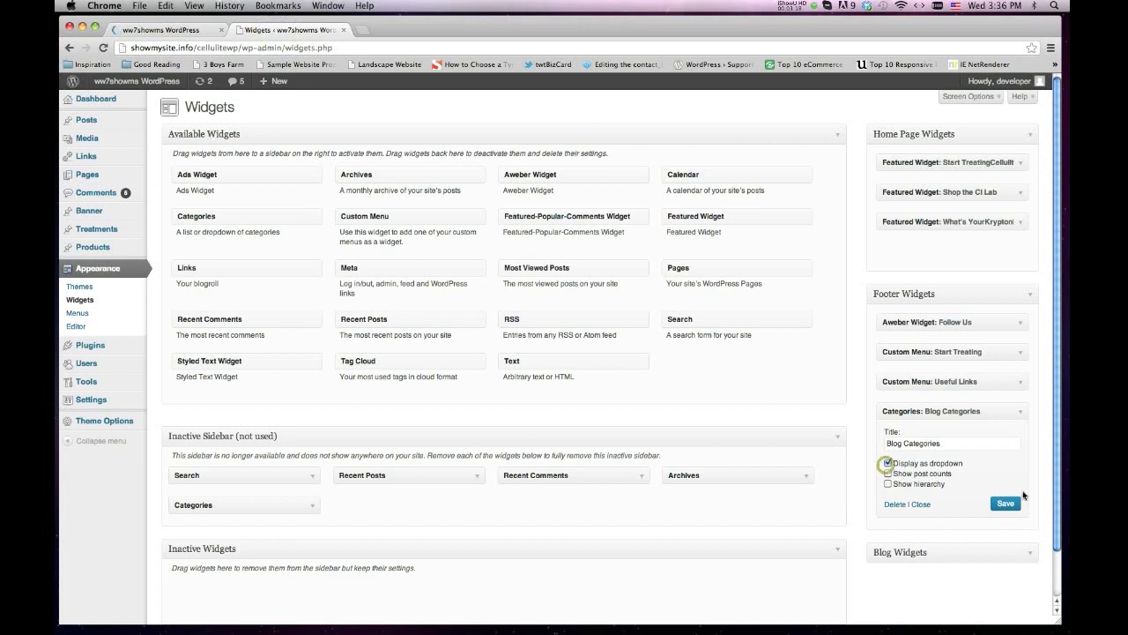
left_click(1003, 504)
left_click(158, 30)
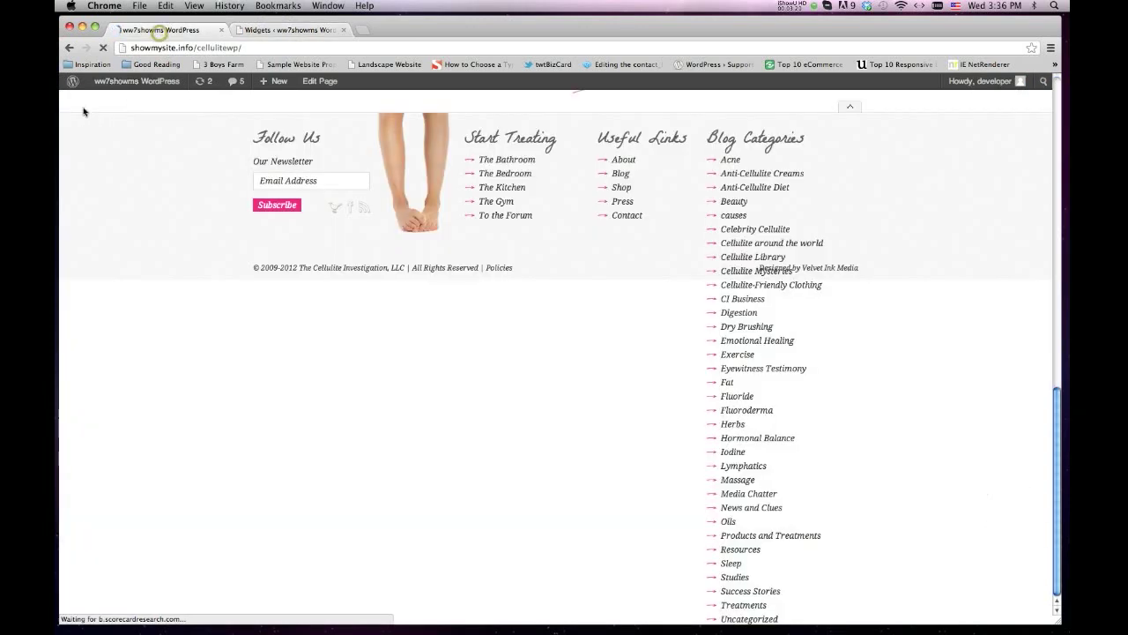
left_click(102, 48)
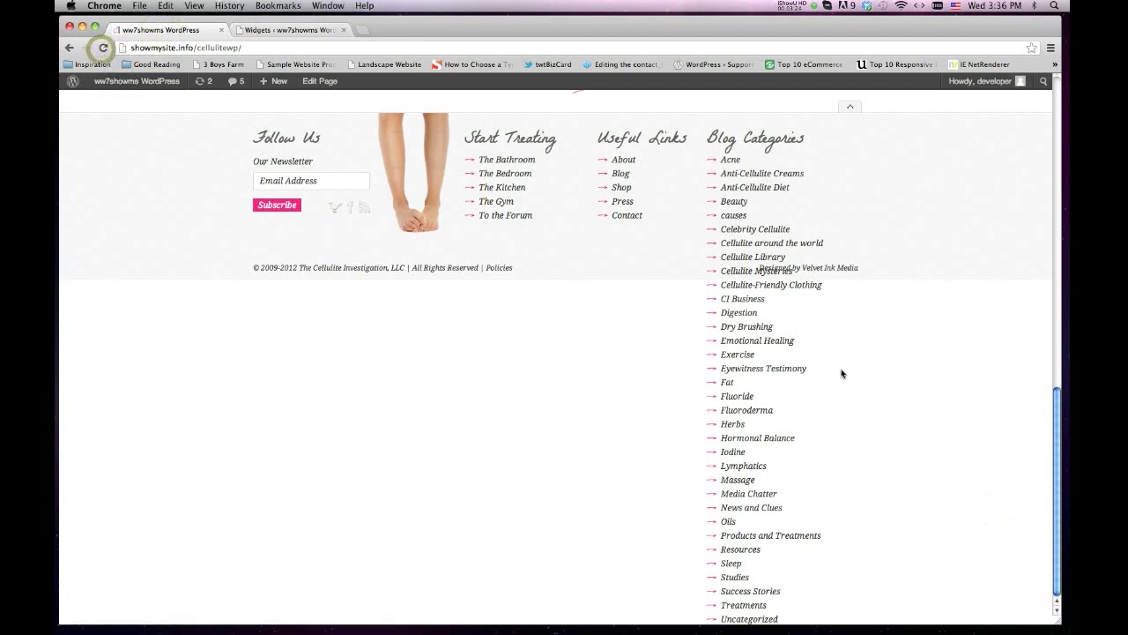